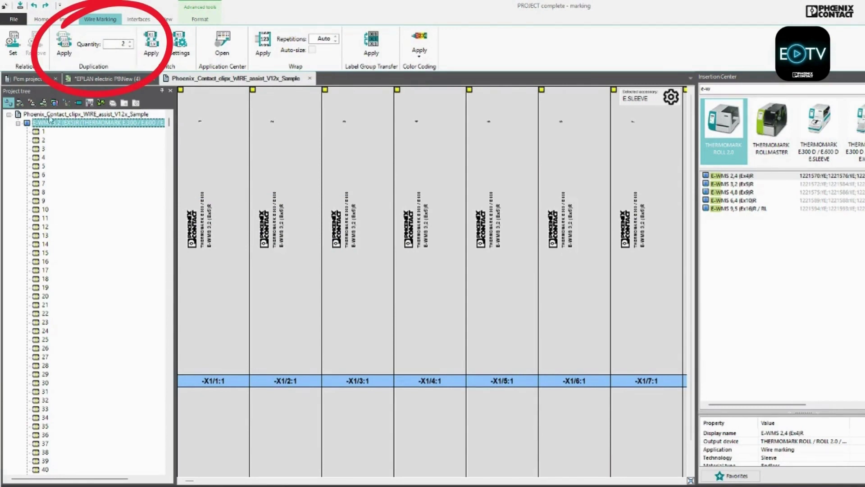
Step: Duplicate labels 1 to 10 of the E-WMS 3,2 (EX5)R material with a quantity of 2
{"action": "left_click", "coordinate": [43, 131]}
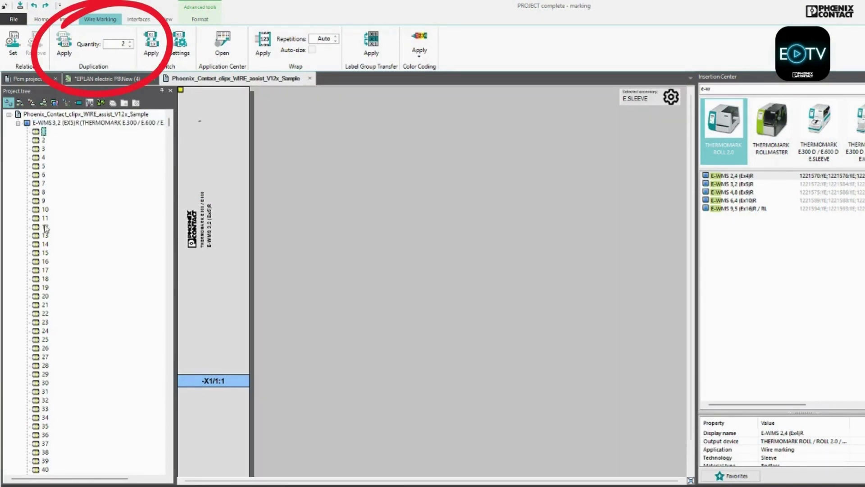
{"action": "left_click", "coordinate": [45, 209], "text": "shift"}
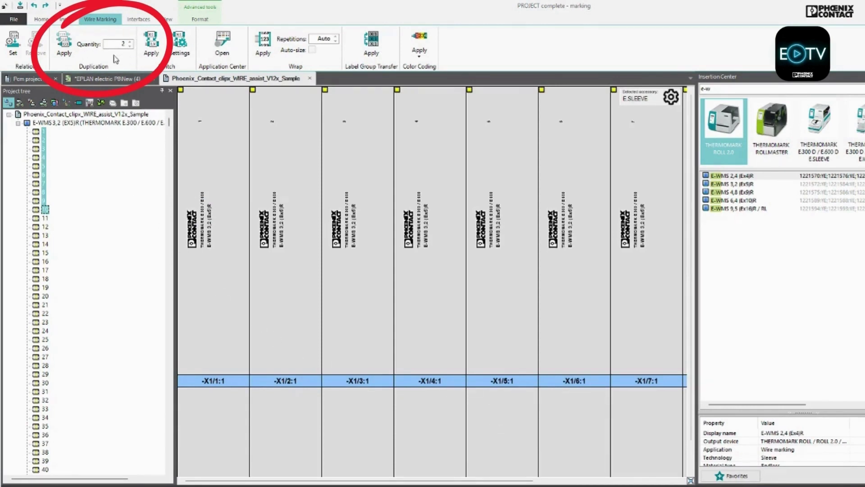
{"action": "left_click", "coordinate": [64, 46]}
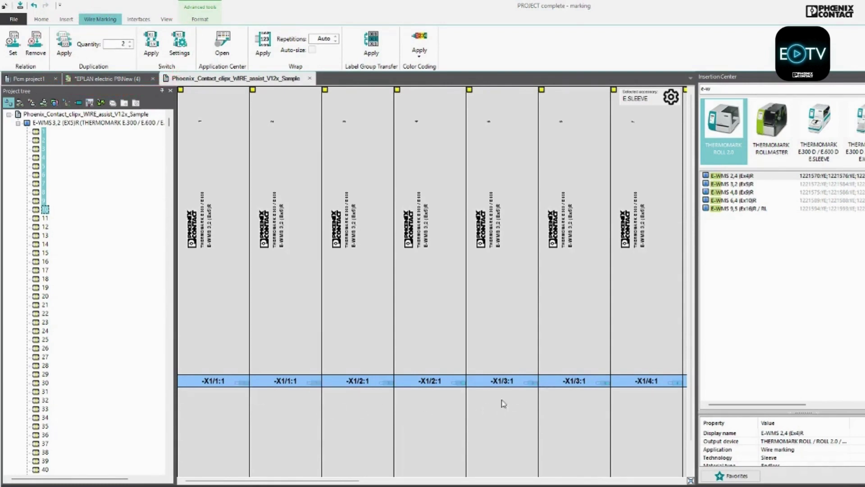
Step: List the project tree by wire and check the labels assigned to wires 1 to 4
{"action": "left_click", "coordinate": [78, 103]}
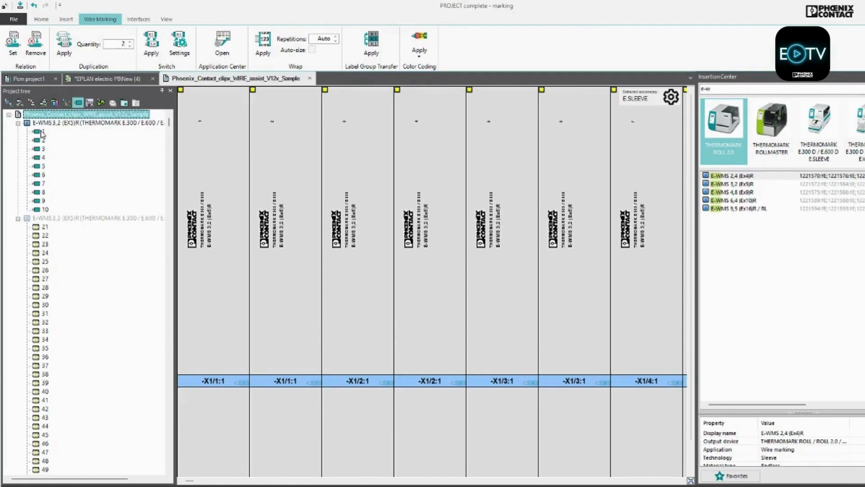
{"action": "left_click", "coordinate": [43, 132]}
{"action": "left_click", "coordinate": [43, 141]}
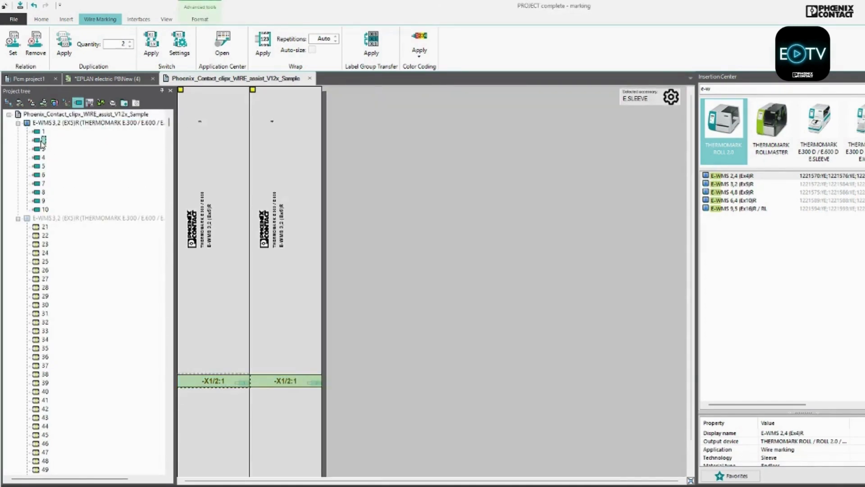
{"action": "left_click", "coordinate": [43, 149]}
{"action": "left_click", "coordinate": [43, 158]}
Step: Undo the last change and define the wire relations for the labels with 2 labels per wire
{"action": "key", "text": "ctrl+z"}
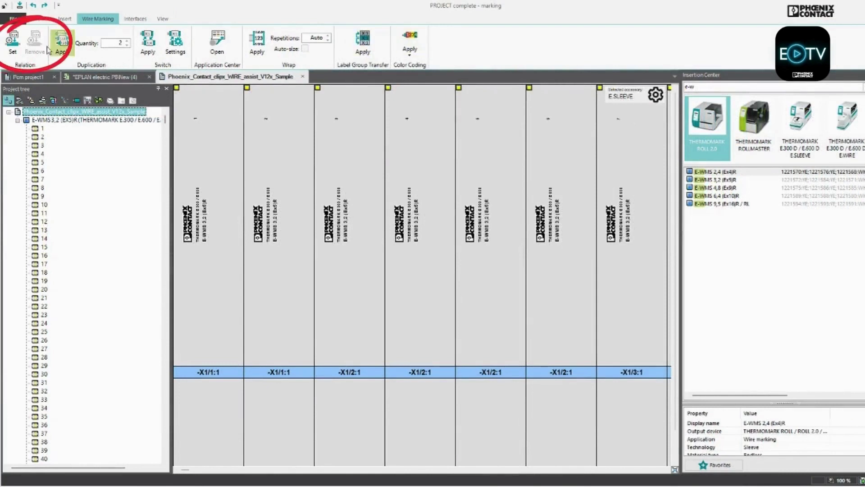
{"action": "left_click", "coordinate": [13, 43]}
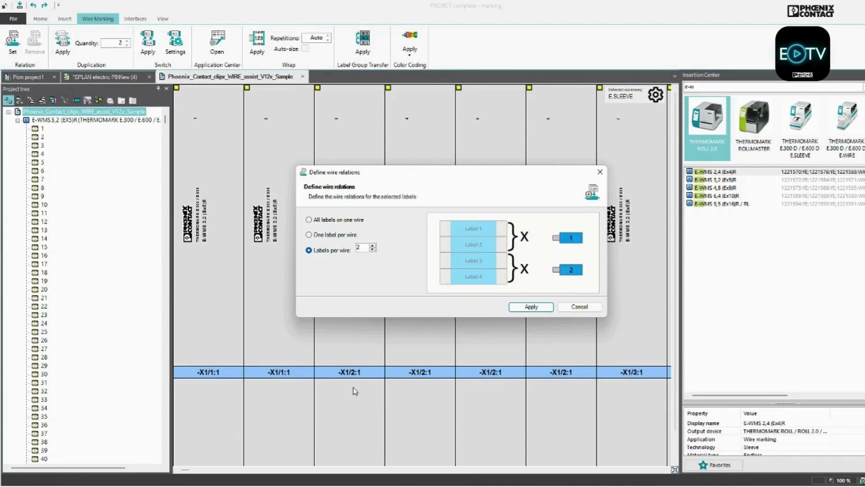
{"action": "left_click", "coordinate": [532, 307]}
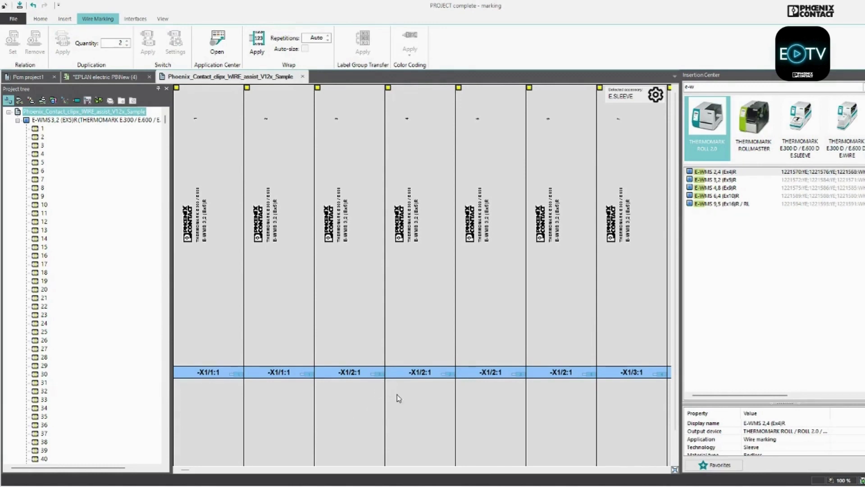
Step: Show the related wires under the E-WMS 3,2 (EX5)R material and examine the label pairs of the first four wires
{"action": "left_click", "coordinate": [76, 101]}
{"action": "left_click", "coordinate": [18, 121]}
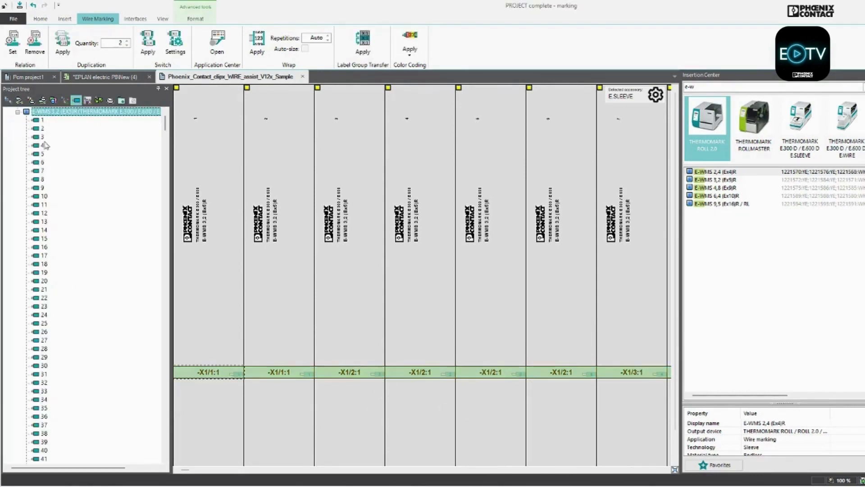
{"action": "left_click", "coordinate": [38, 123]}
{"action": "left_click", "coordinate": [39, 129]}
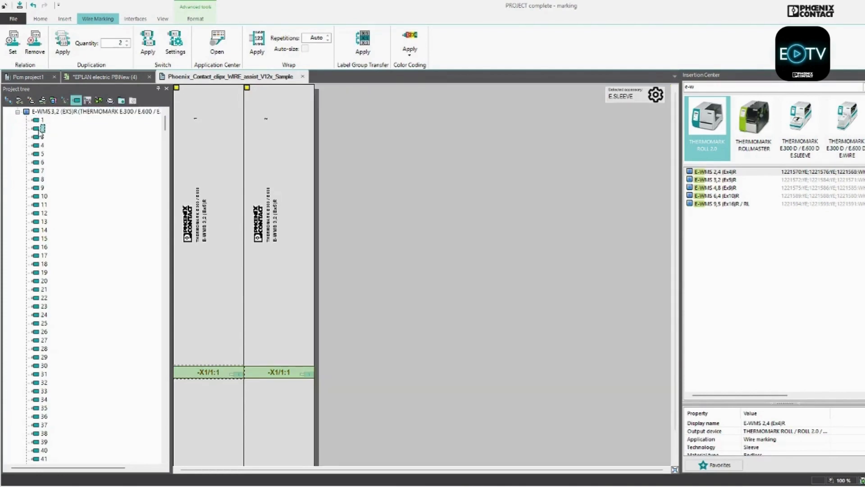
{"action": "left_click", "coordinate": [40, 138]}
{"action": "left_click", "coordinate": [41, 146]}
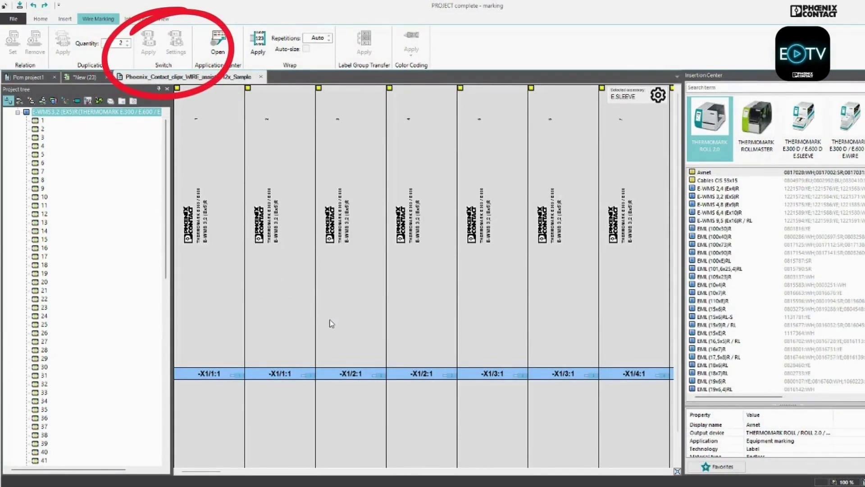
Step: Save switch settings for the E-WMS 3,2 (EX5)R labels with "/" as indicator, Current label as location and Do not switch for the indicator
{"action": "left_click", "coordinate": [97, 112]}
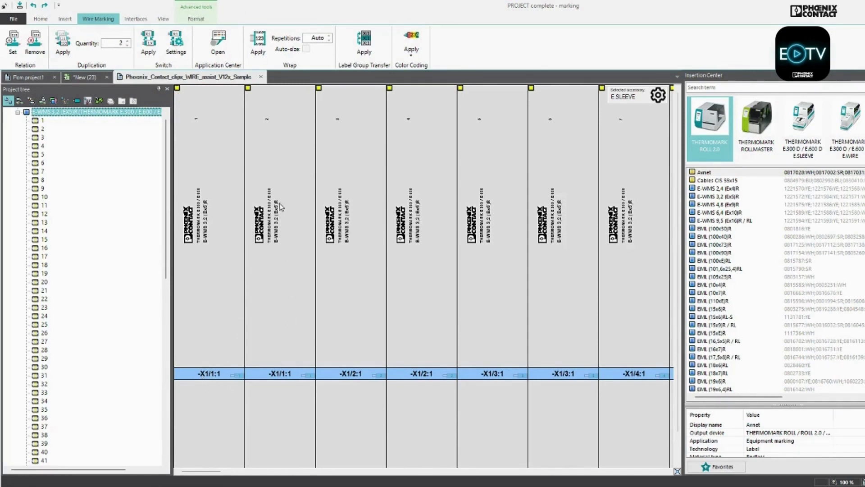
{"action": "left_click", "coordinate": [174, 55]}
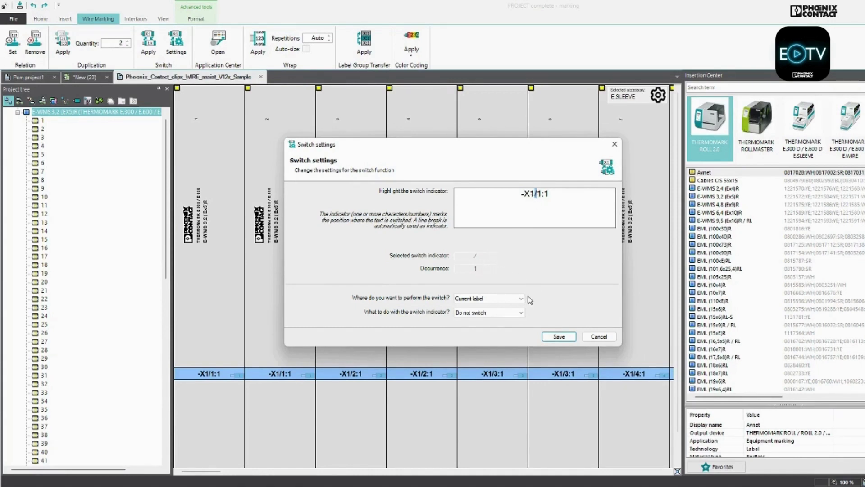
{"action": "left_click", "coordinate": [558, 338]}
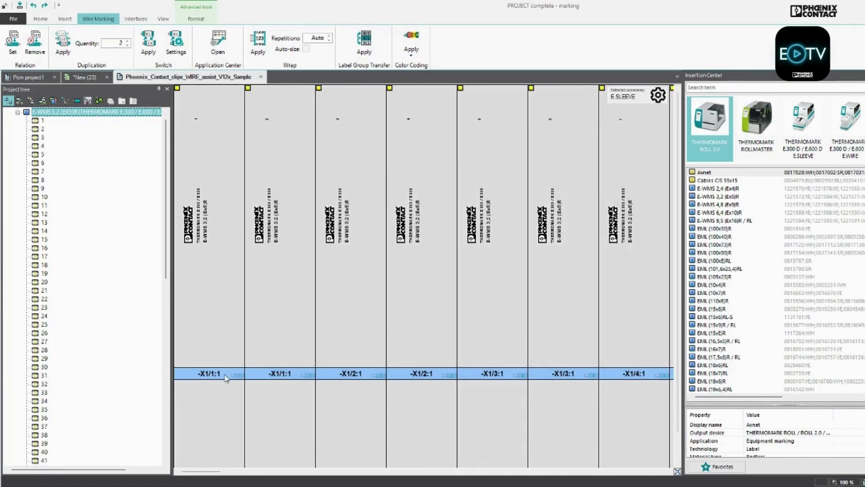
Step: Apply the switch function to the second label of each pair: -X1/1:1, -X1/2:1 and -X1/3:1
{"action": "left_click", "coordinate": [278, 377]}
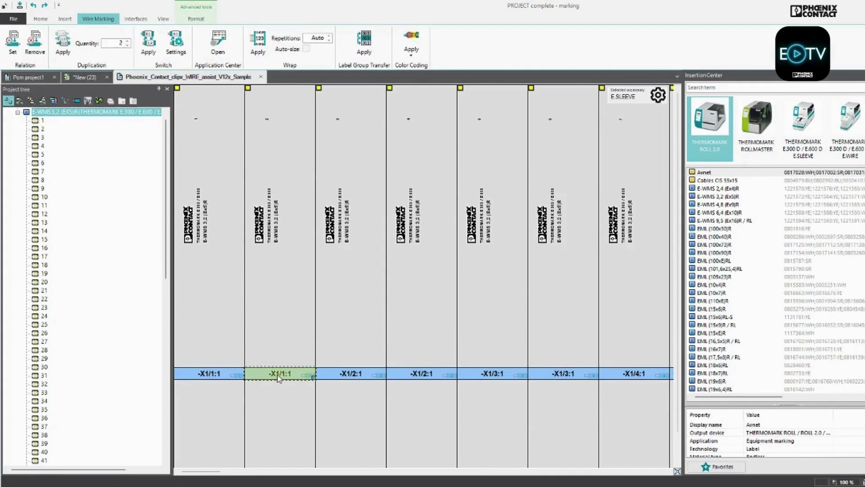
{"action": "left_click", "coordinate": [402, 379], "text": "ctrl"}
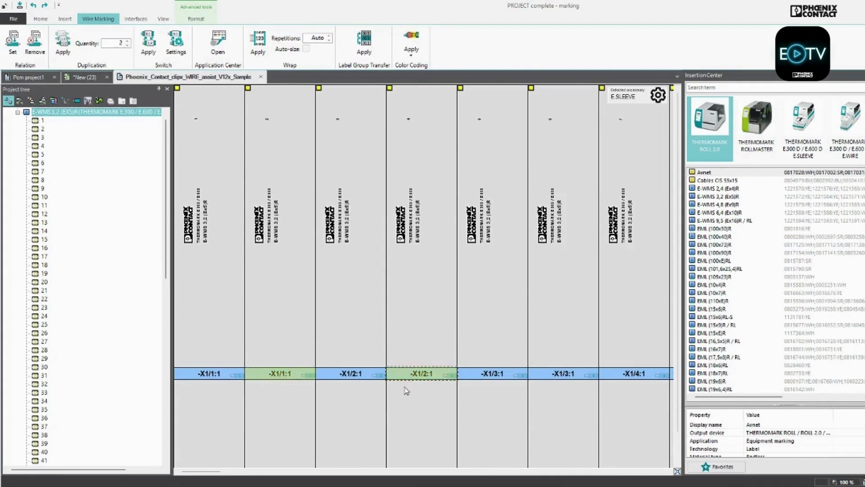
{"action": "left_click", "coordinate": [578, 378], "text": "ctrl"}
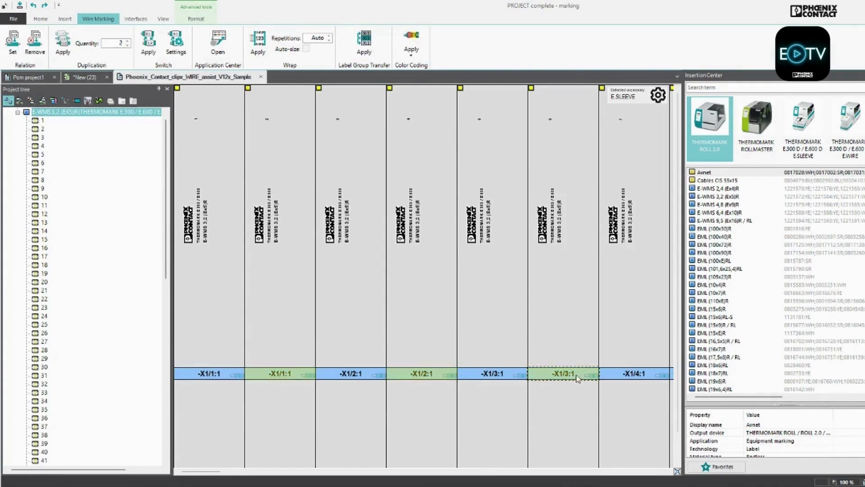
{"action": "left_click", "coordinate": [148, 41]}
{"action": "left_click", "coordinate": [277, 385]}
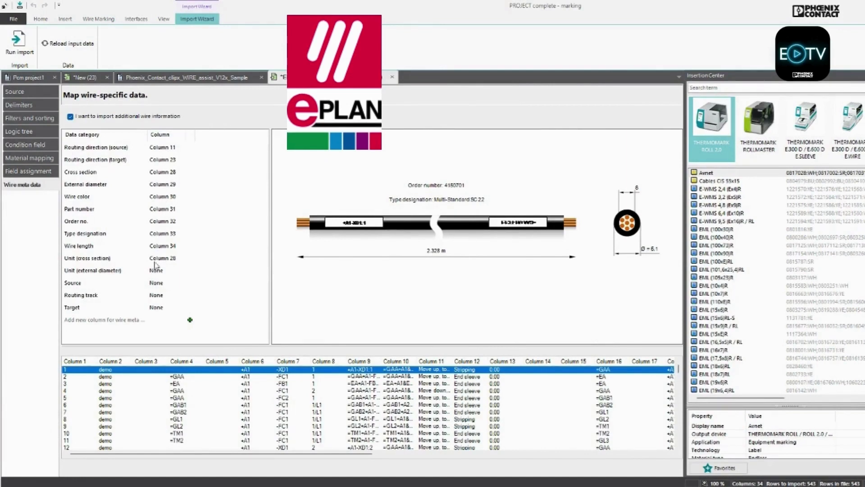
Step: Review the source columns mapped to the wire metadata and run the EPLAN wire marking import
{"action": "mouse_move", "coordinate": [146, 452]}
{"action": "left_mouse_down"}
{"action": "mouse_move", "coordinate": [373, 450]}
{"action": "mouse_move", "coordinate": [147, 441]}
{"action": "left_mouse_up"}
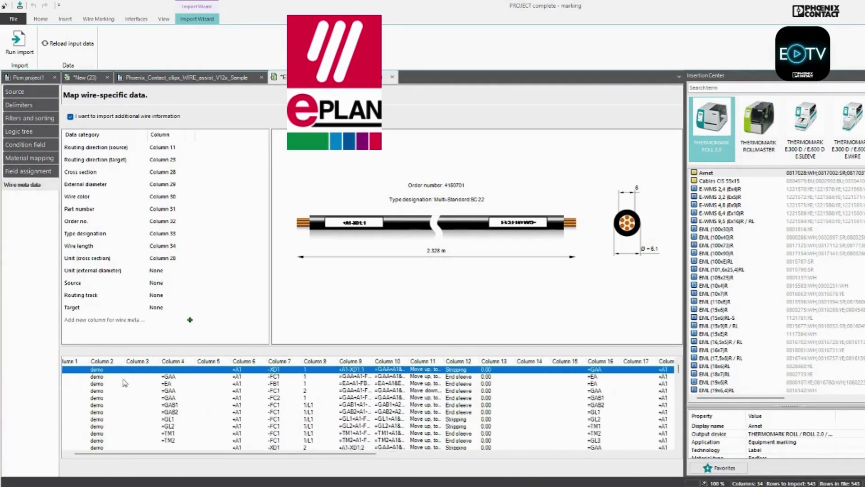
{"action": "left_click", "coordinate": [18, 43]}
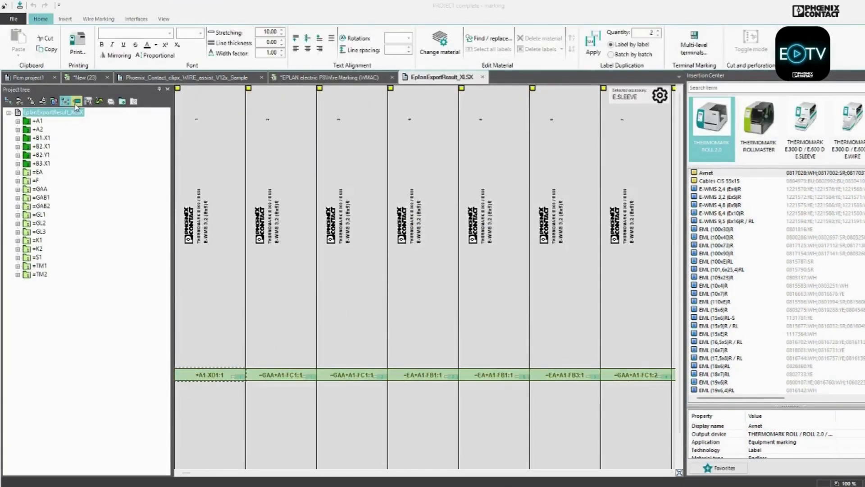
Step: List the imported project by wire, expand +A1 and -FC2, and check the labels of individual wires such as 50 and 52
{"action": "left_click", "coordinate": [77, 101]}
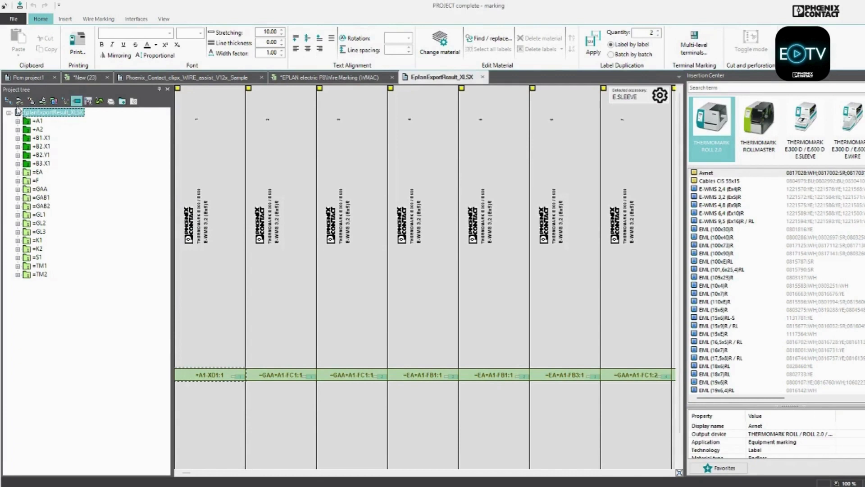
{"action": "left_click", "coordinate": [18, 121]}
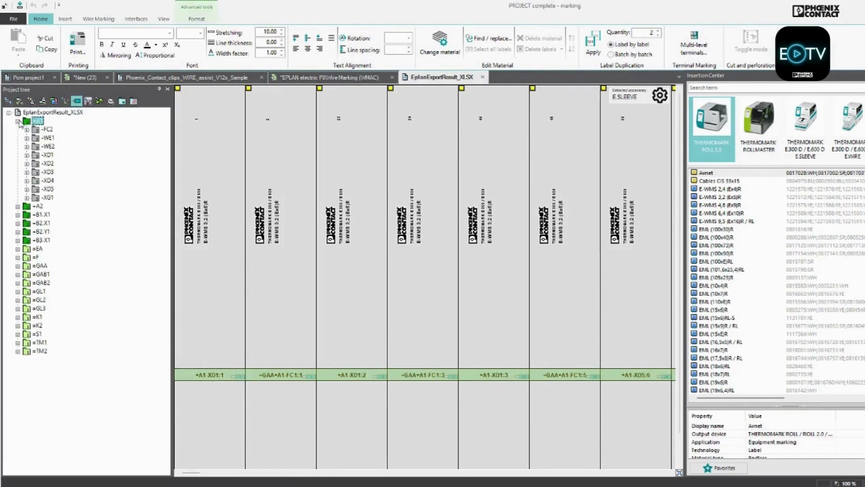
{"action": "left_click", "coordinate": [27, 130]}
{"action": "left_click", "coordinate": [36, 139]}
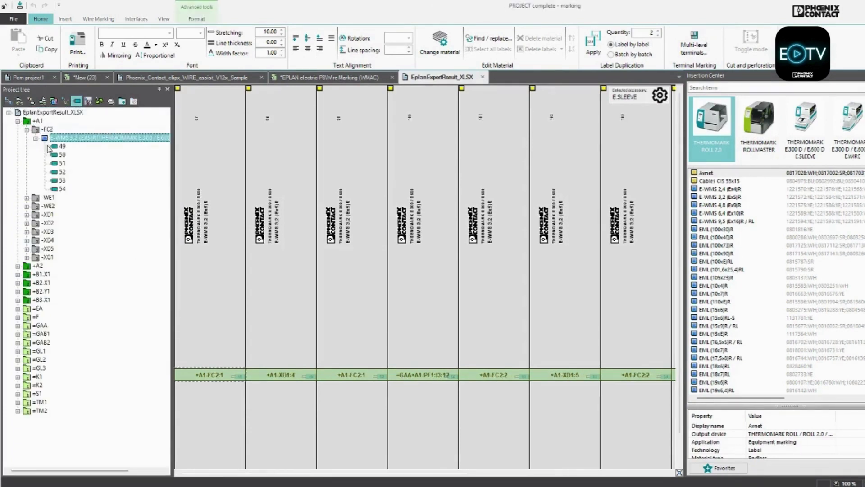
{"action": "left_click", "coordinate": [53, 148]}
{"action": "left_click", "coordinate": [62, 156]}
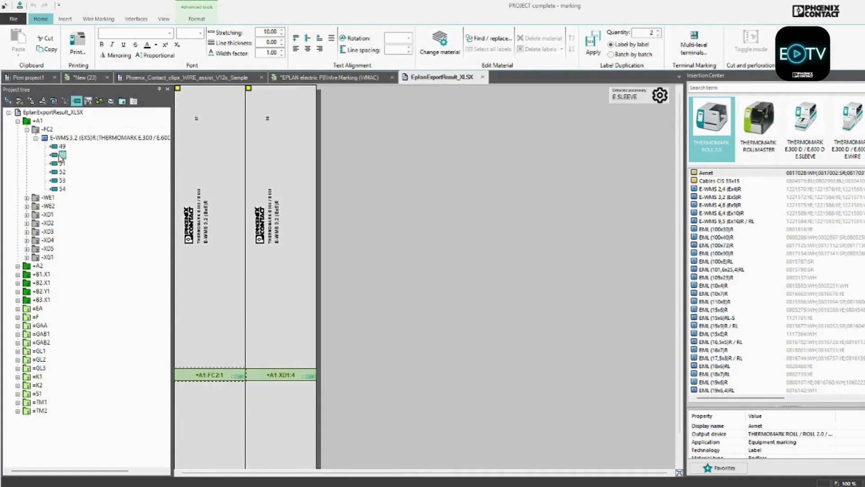
{"action": "left_click", "coordinate": [60, 169]}
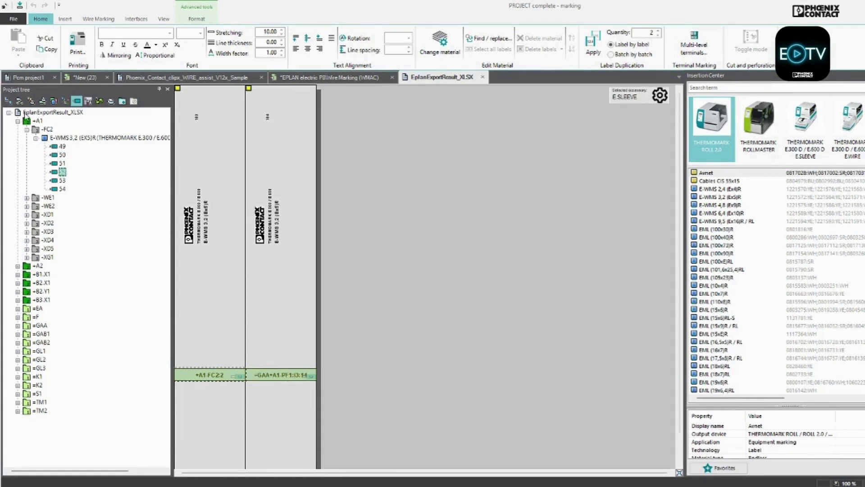
Step: Open the Wire Marking Application Center for the whole EplanExportResult_XLSX project and preview wires 1, 2 and 9
{"action": "left_click", "coordinate": [25, 113]}
{"action": "left_click", "coordinate": [99, 17]}
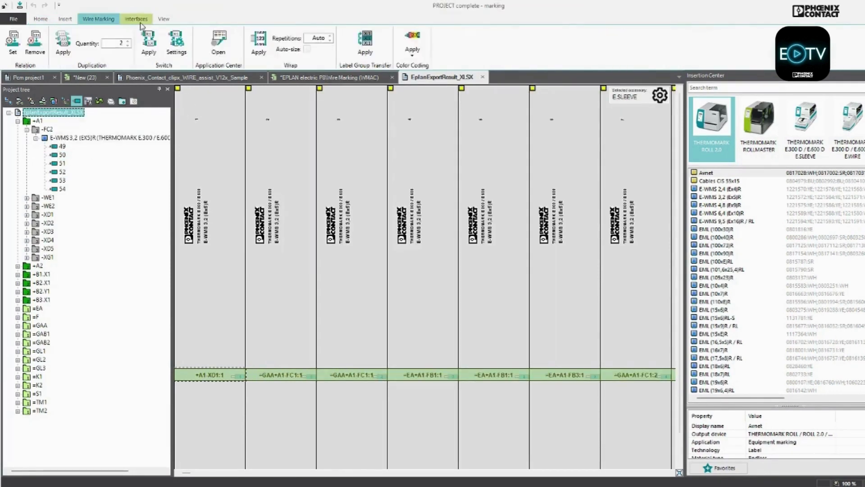
{"action": "left_click", "coordinate": [219, 43]}
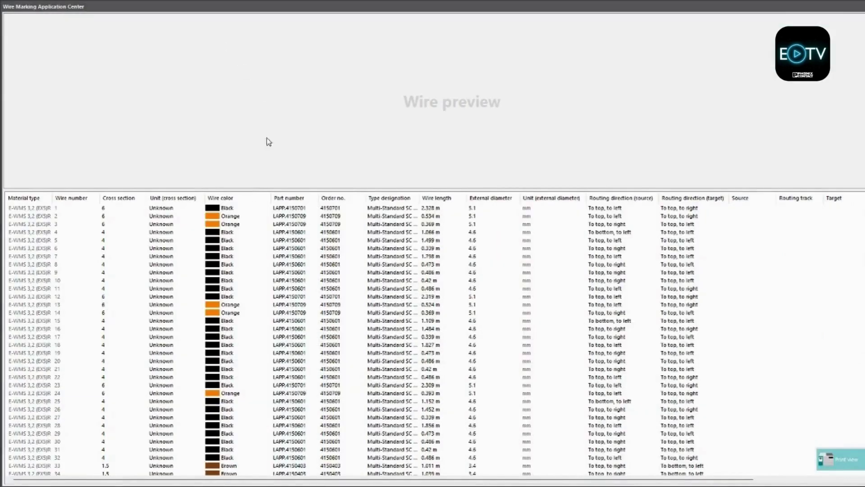
{"action": "left_click", "coordinate": [48, 210]}
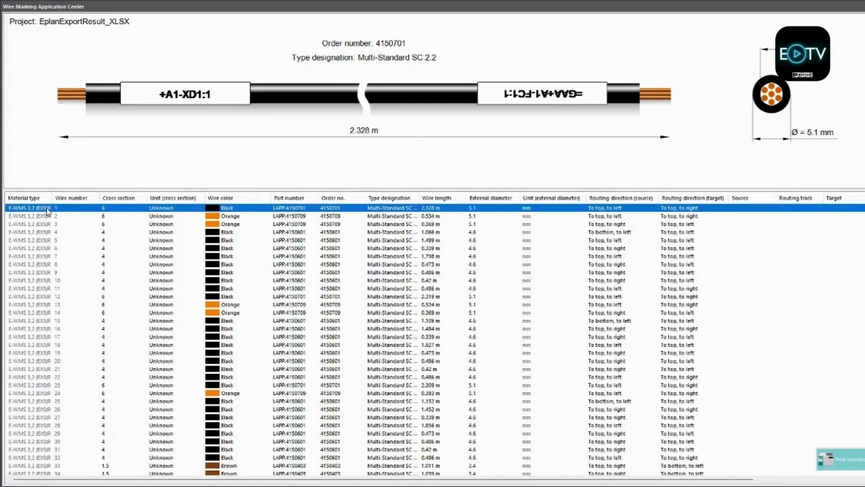
{"action": "left_click", "coordinate": [54, 217]}
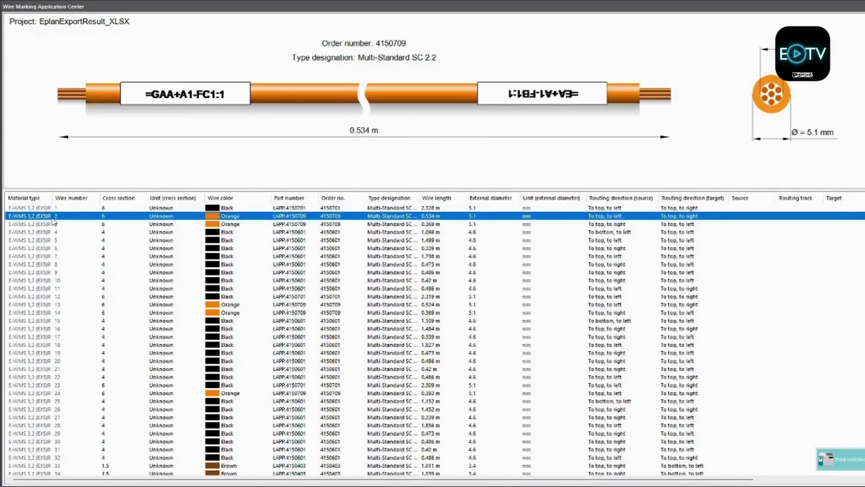
{"action": "left_click", "coordinate": [40, 272]}
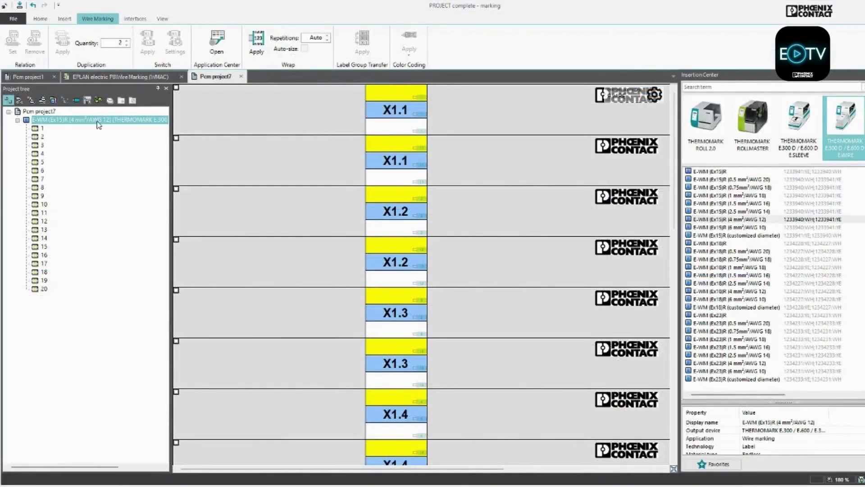
Step: Apply the label group transfer to all E-WM (Ex15)R (4 mm²/AWG 12) labels so every label section carries its text
{"action": "left_click", "coordinate": [97, 121]}
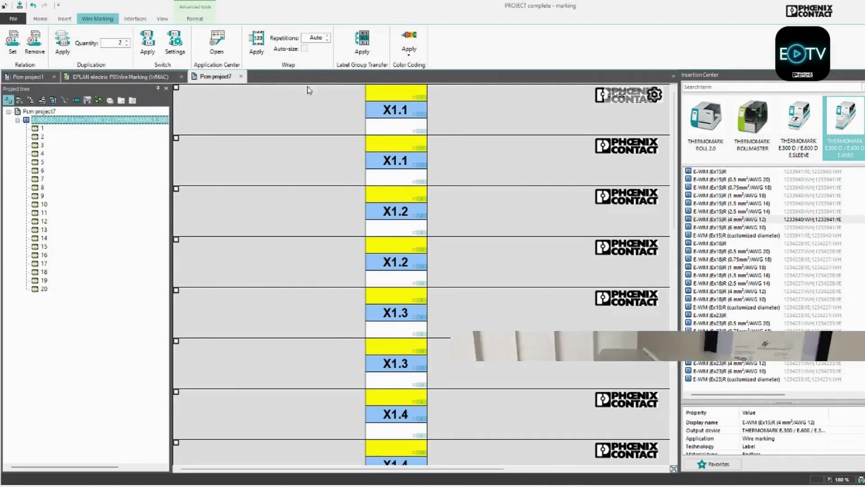
{"action": "left_click", "coordinate": [359, 43]}
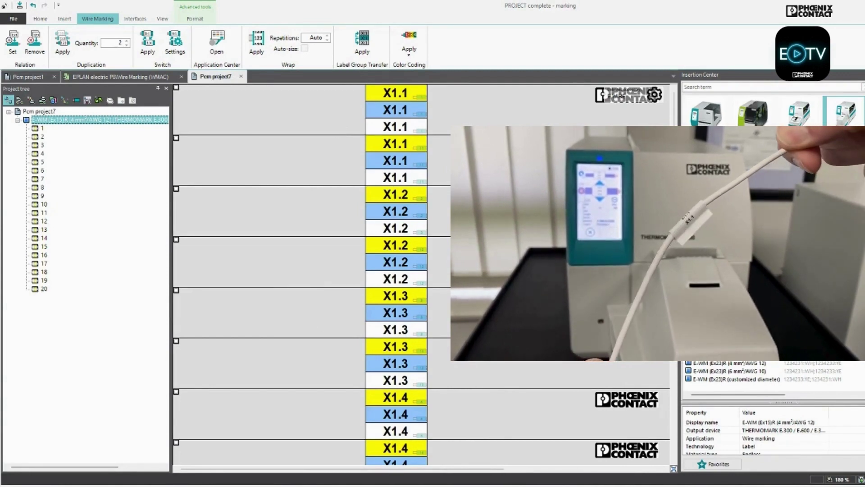
{"action": "key", "text": "ctrl+z"}
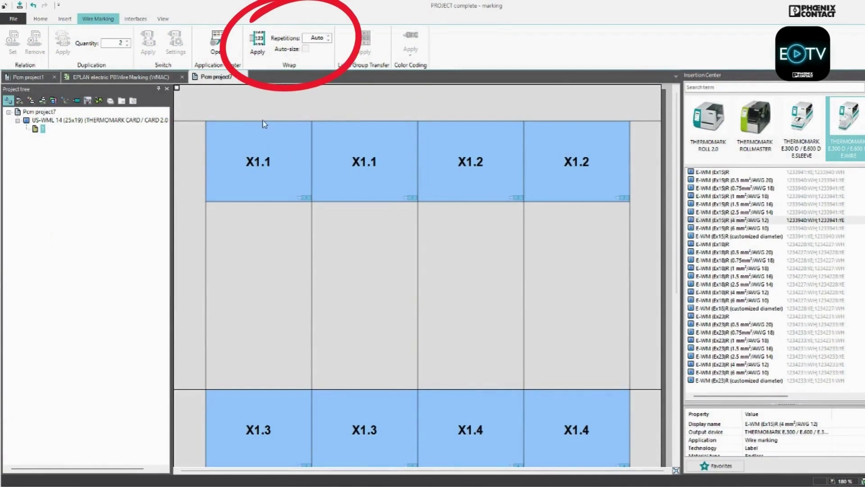
Step: Apply the Wrap function with Auto repetitions to the US-WML 14 (25x19) labels
{"action": "left_click", "coordinate": [90, 120]}
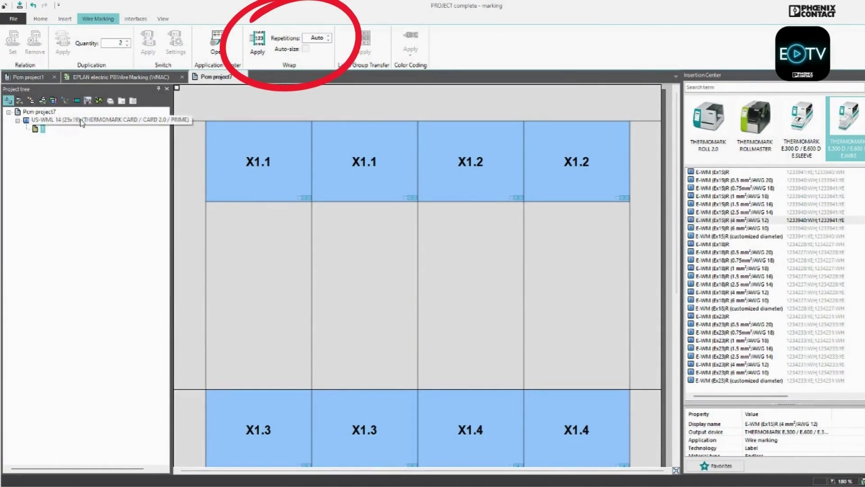
{"action": "left_click", "coordinate": [259, 45]}
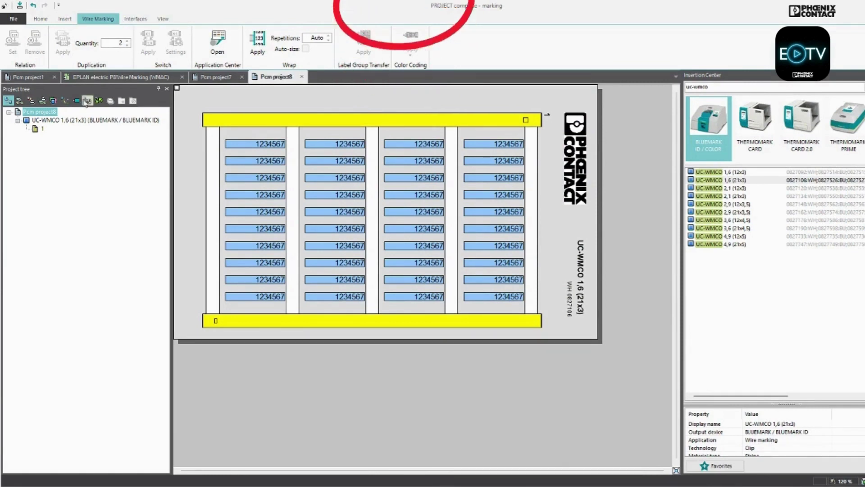
Step: Apply color coding to the digits on all UC-WMCO 1,6 (21x3) labels
{"action": "left_click", "coordinate": [94, 120]}
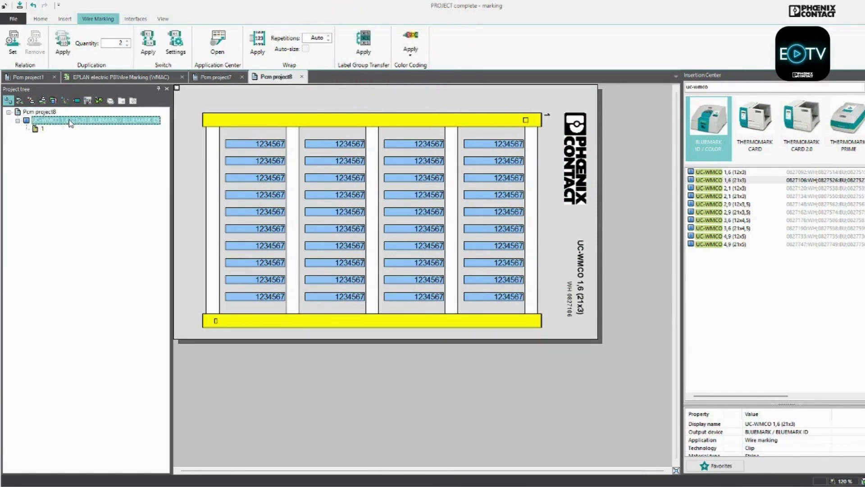
{"action": "left_click", "coordinate": [410, 57]}
{"action": "left_click", "coordinate": [415, 39]}
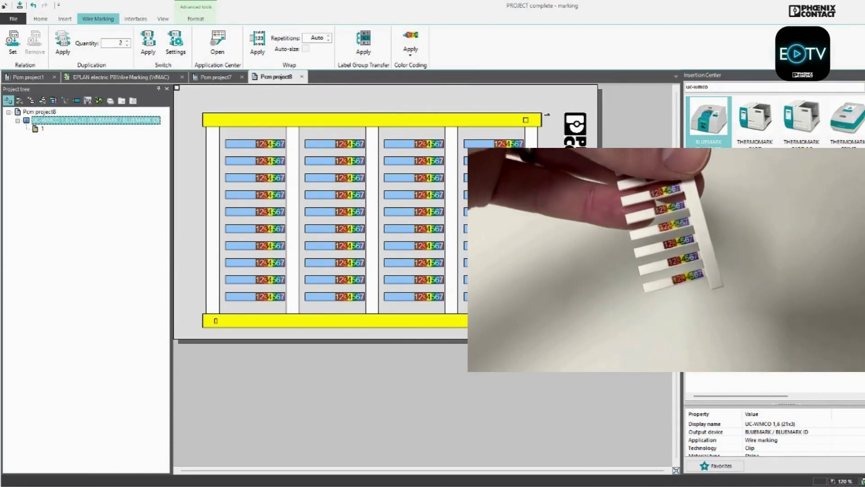
{"action": "scroll", "coordinate": [534, 151], "scroll_direction": "up", "scroll_amount": 2, "text": "ctrl"}
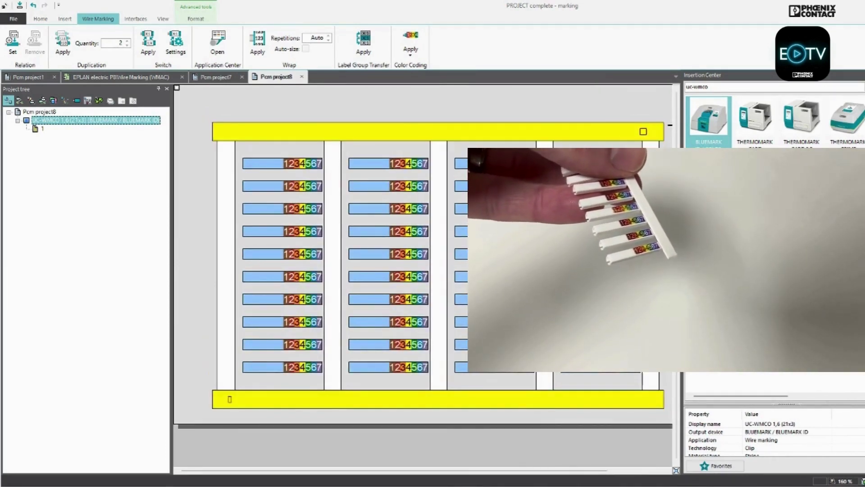